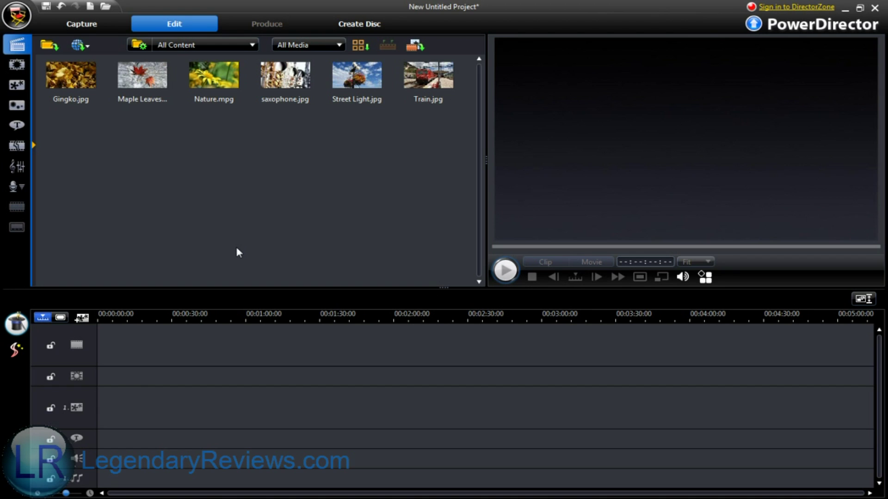
Import the LR Ending video into the library and add it to the video track
click(46, 46)
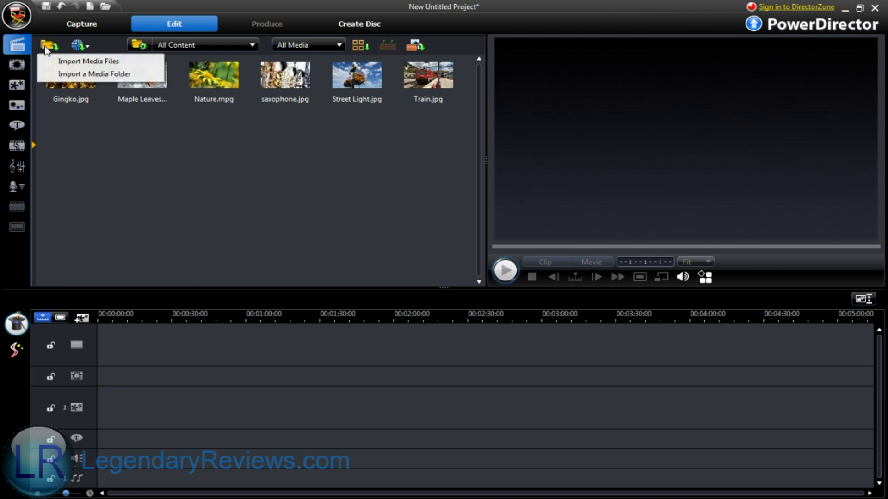
click(51, 62)
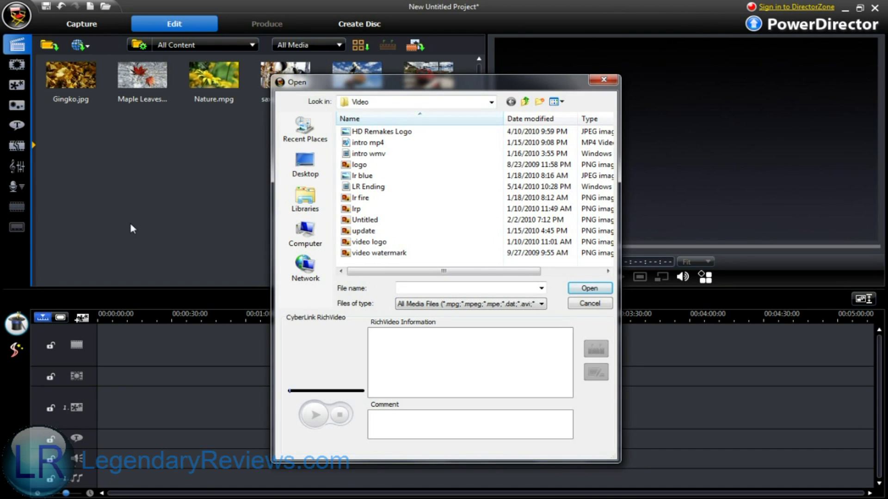
double_click(374, 187)
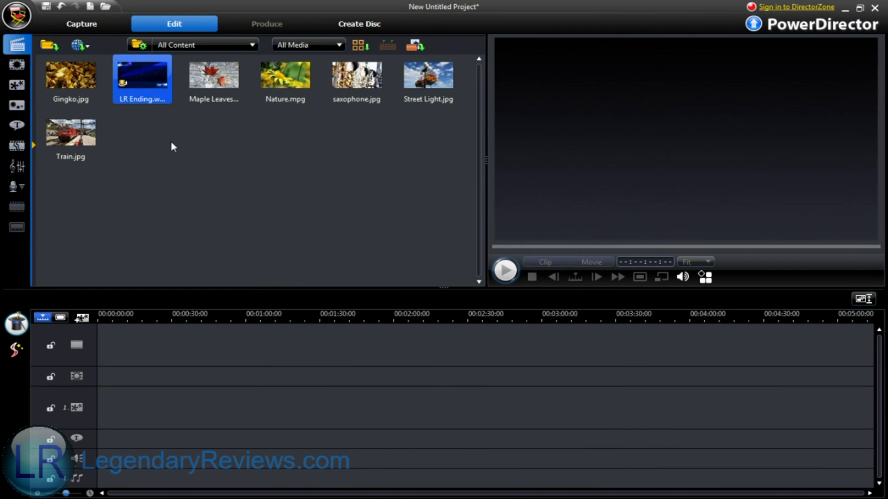
right_click(144, 79)
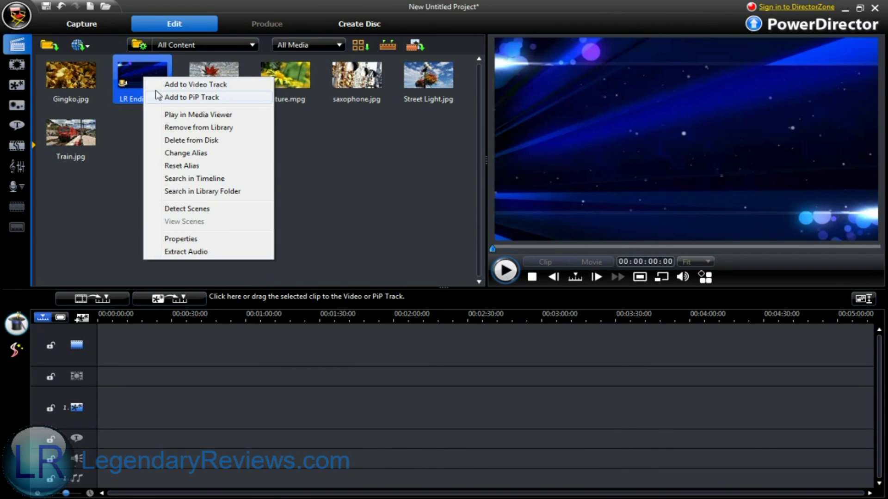
click(176, 84)
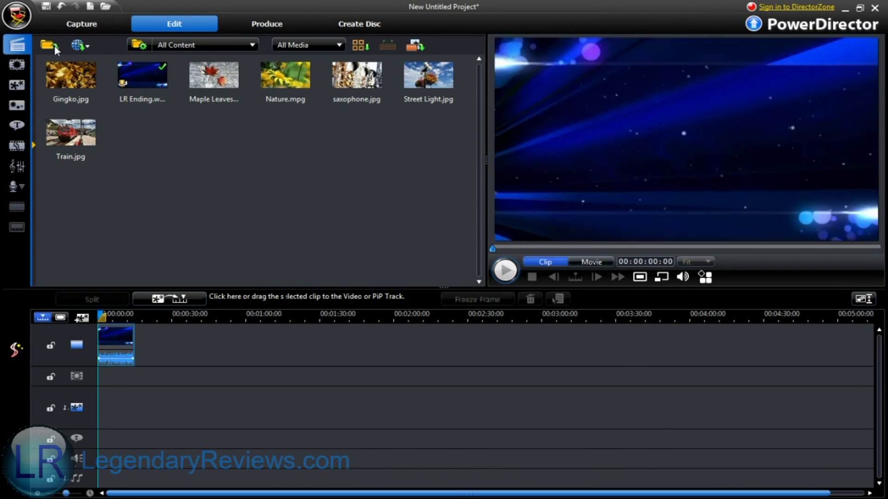
Import the intro wmv video and add it to the video track ahead of LR Ending
click(55, 46)
click(83, 61)
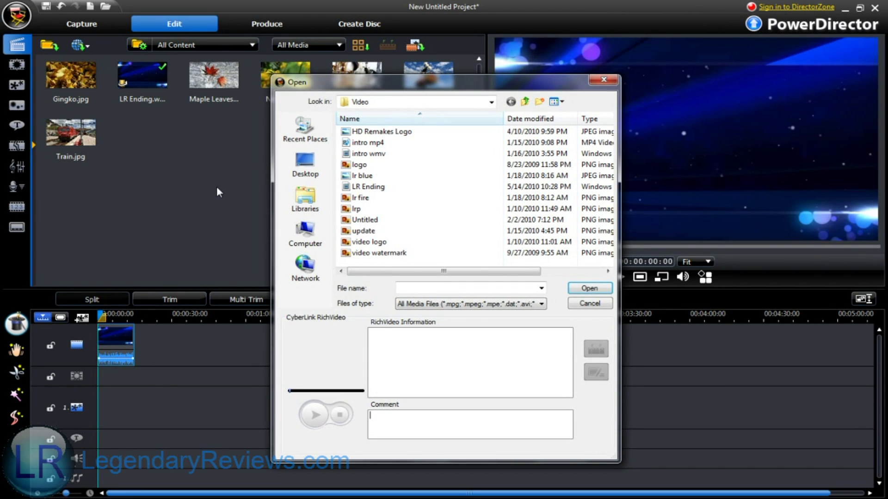
double_click(368, 154)
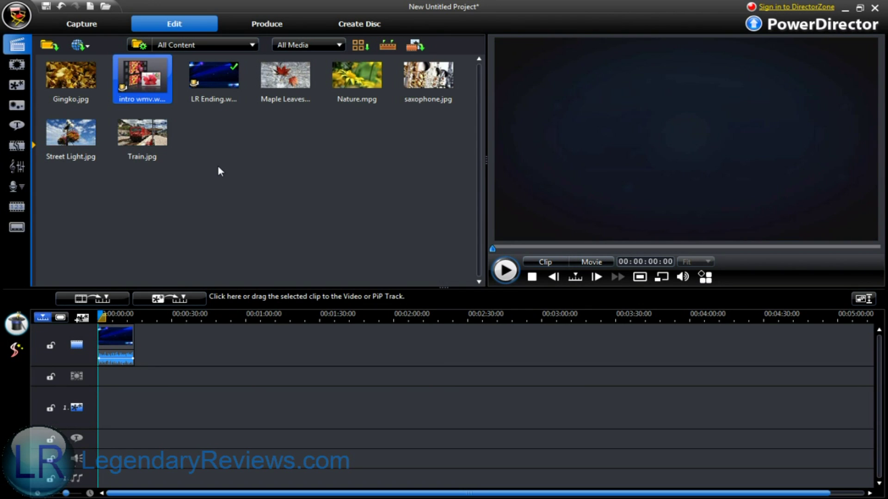
right_click(154, 87)
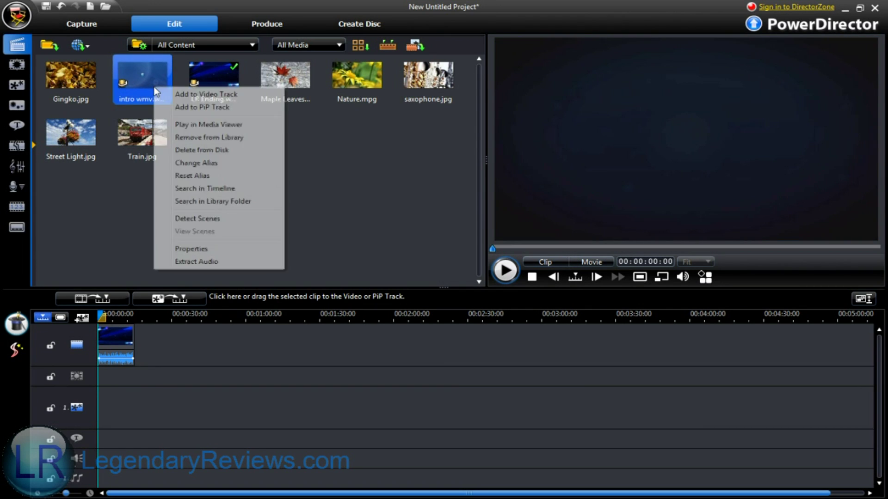
click(166, 94)
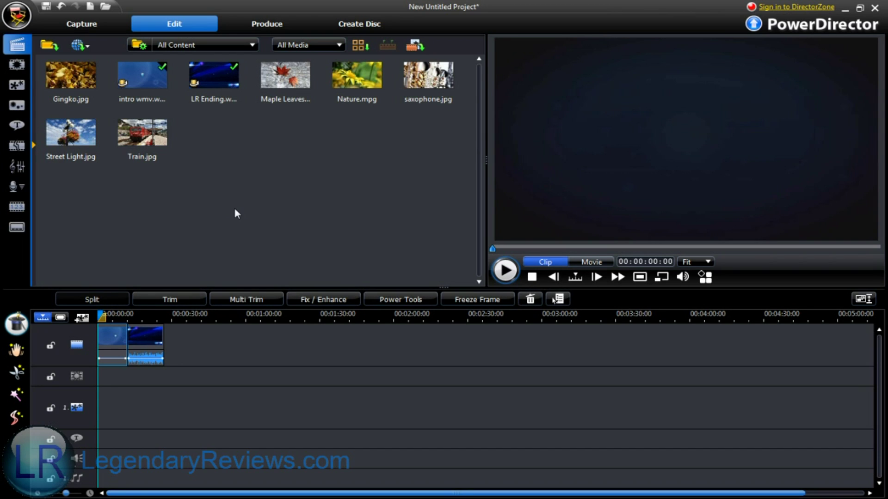
Step through the Effect, PiP Objects and Media rooms, ending in the Transition Room
click(17, 64)
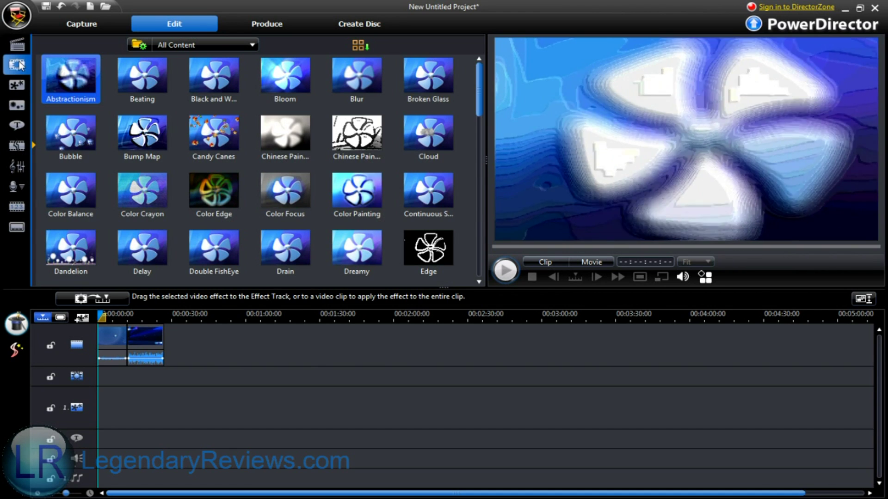
click(16, 78)
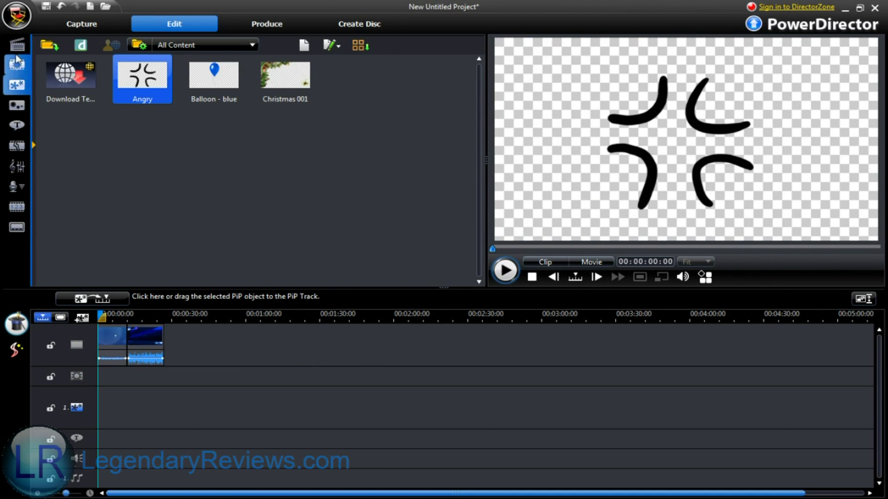
click(17, 45)
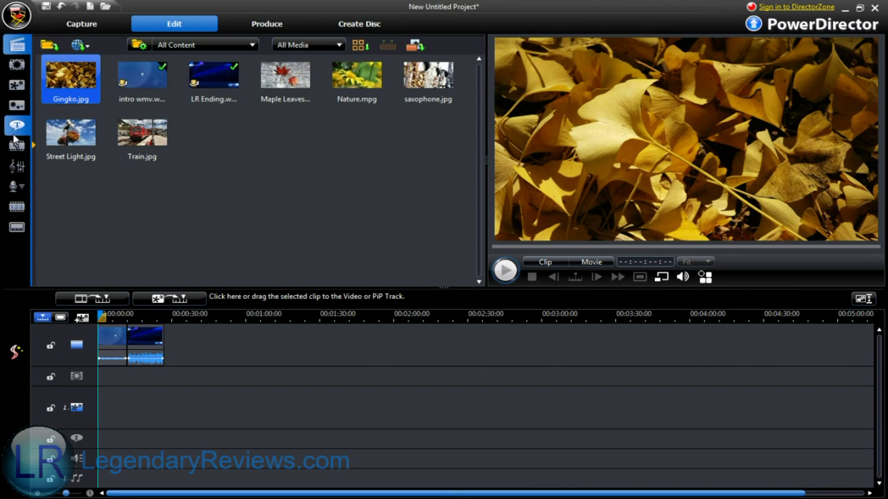
click(17, 145)
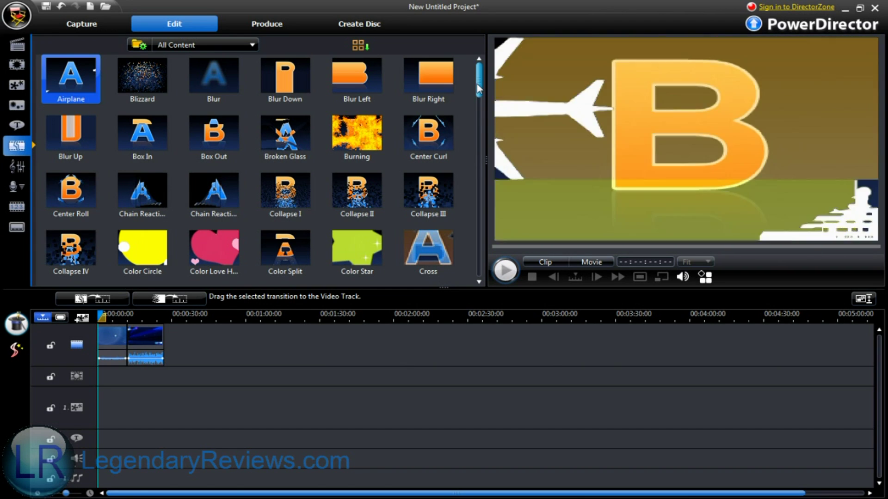
Scroll through the transitions library and select the Ripple I transition
drag(477, 84, 480, 152)
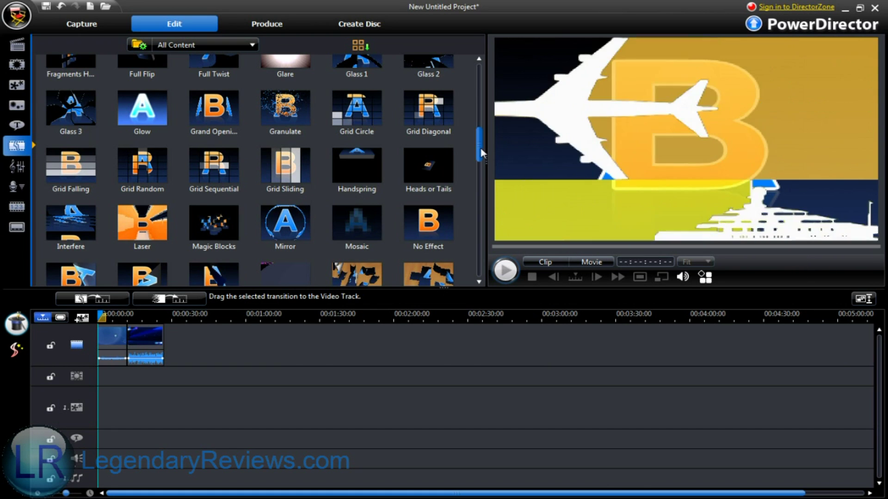
drag(481, 153, 478, 277)
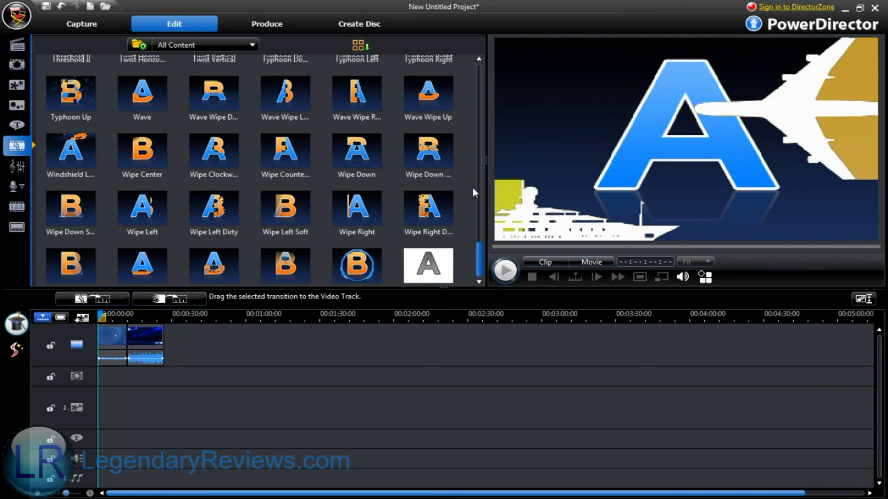
drag(473, 187, 483, 36)
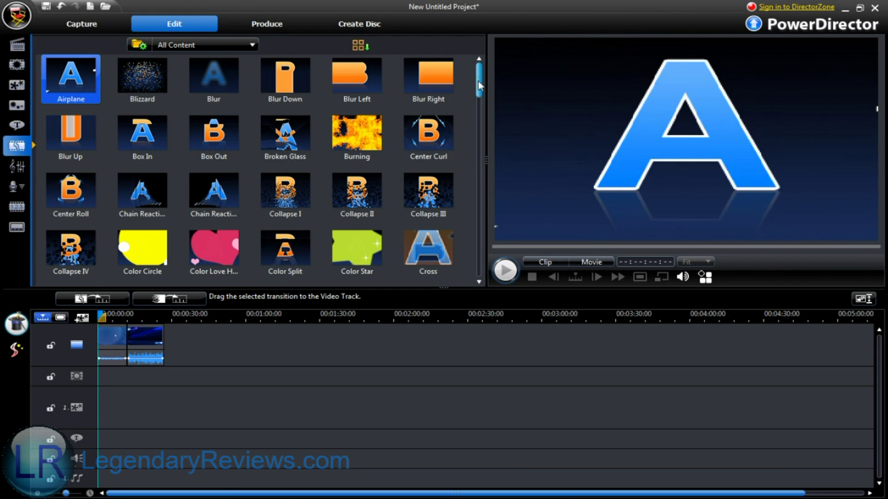
drag(479, 86, 480, 103)
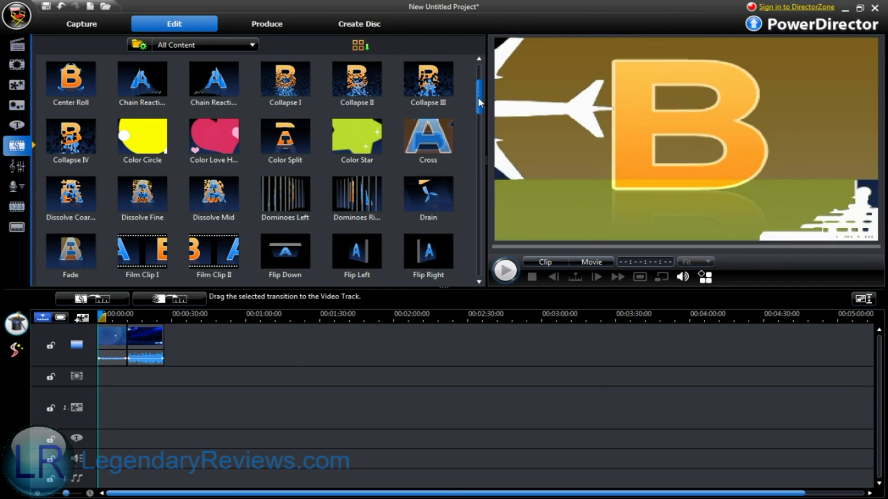
drag(480, 102, 480, 115)
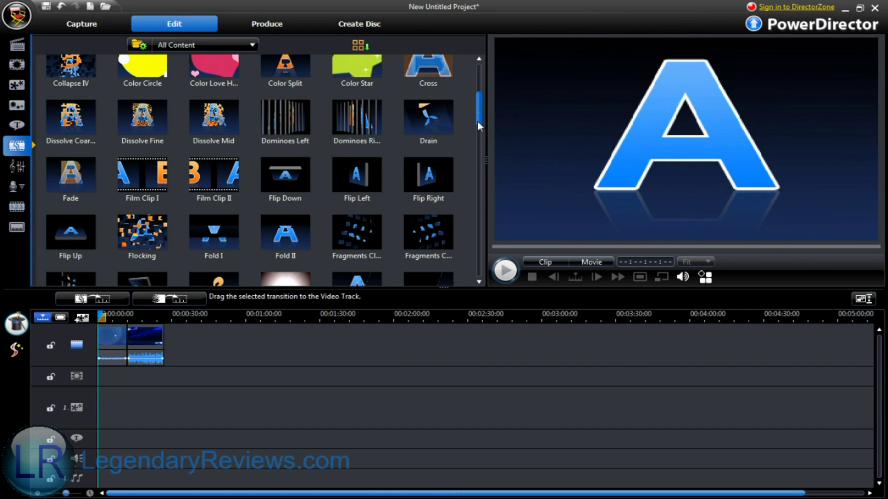
drag(477, 121, 476, 169)
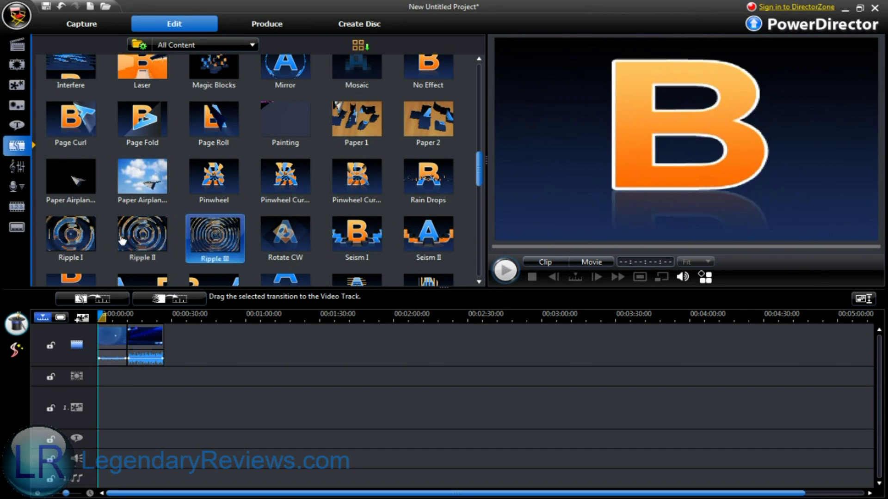
click(72, 236)
Drop Ripple I on the intro–LR Ending joint, then play and pause the preview
drag(72, 236, 131, 357)
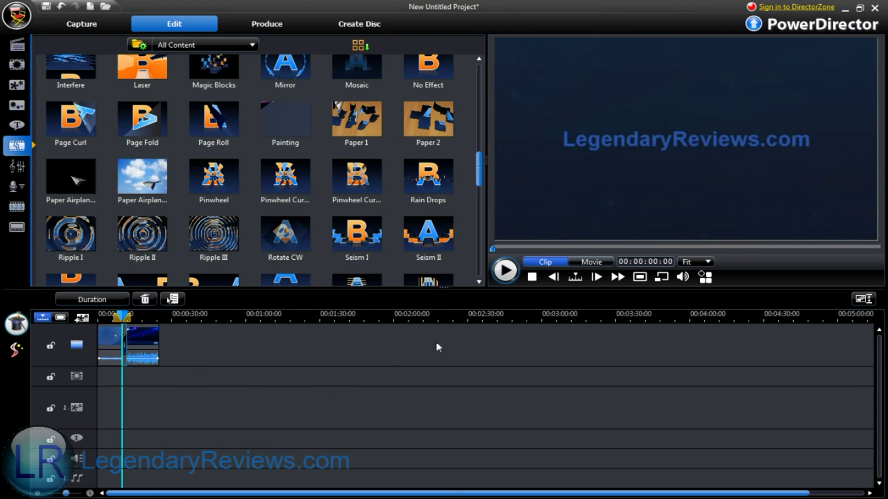
click(506, 271)
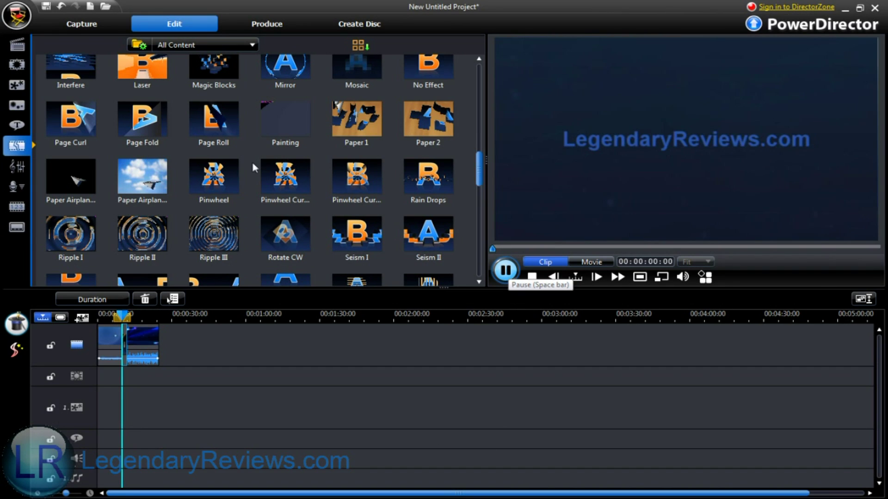
key(space)
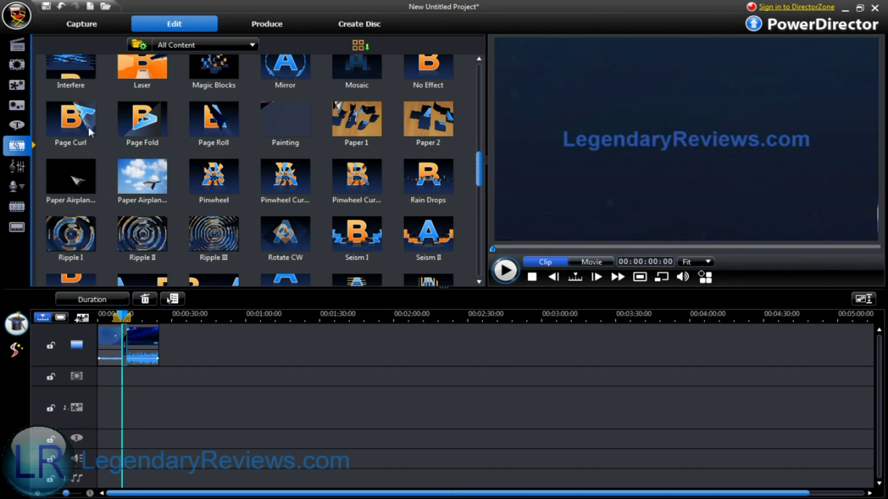
In the PiP objects library, create a new PiP object from the video watermark image
click(14, 102)
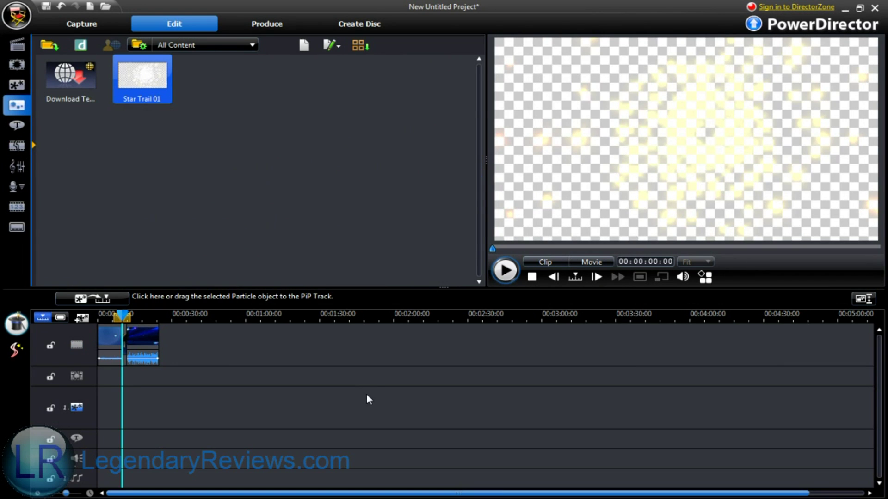
click(20, 86)
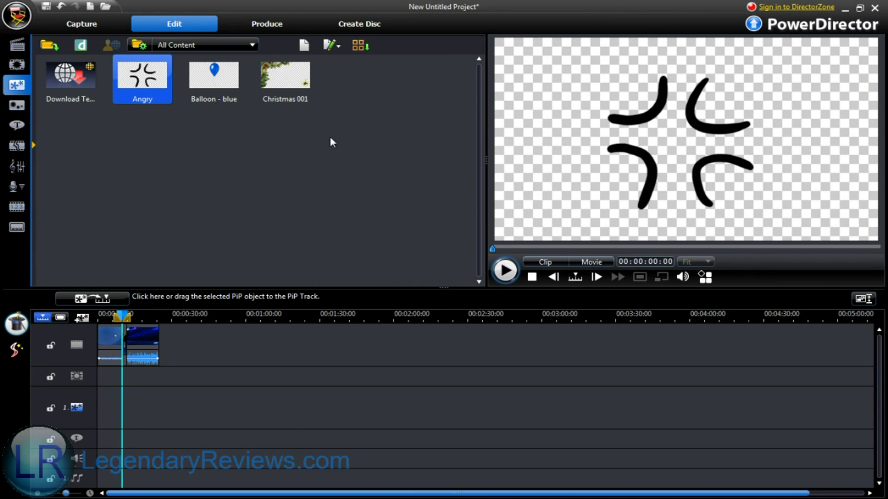
click(305, 46)
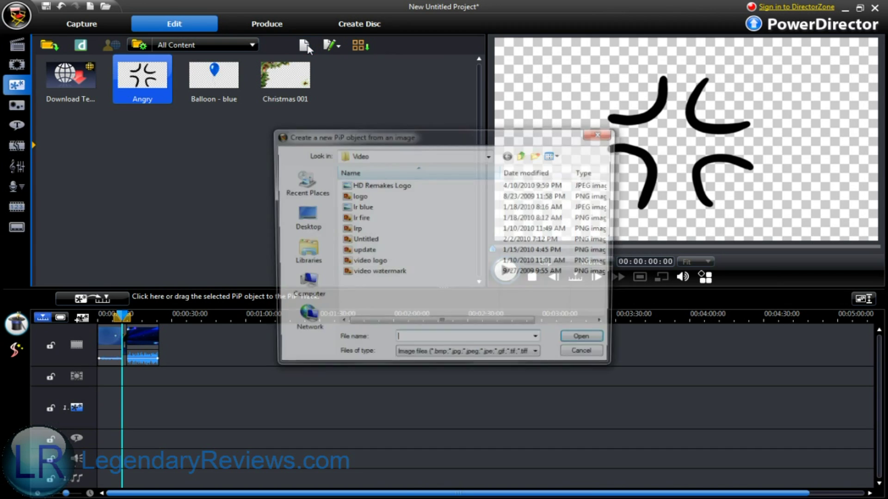
double_click(383, 275)
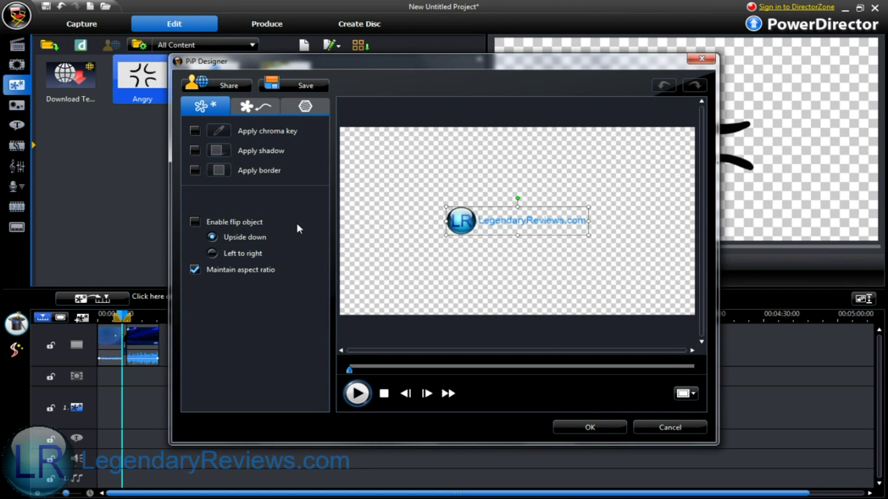
Move the logo to the bottom-left, set 50% transparency, and save the template as 'watermark'
drag(468, 222, 362, 303)
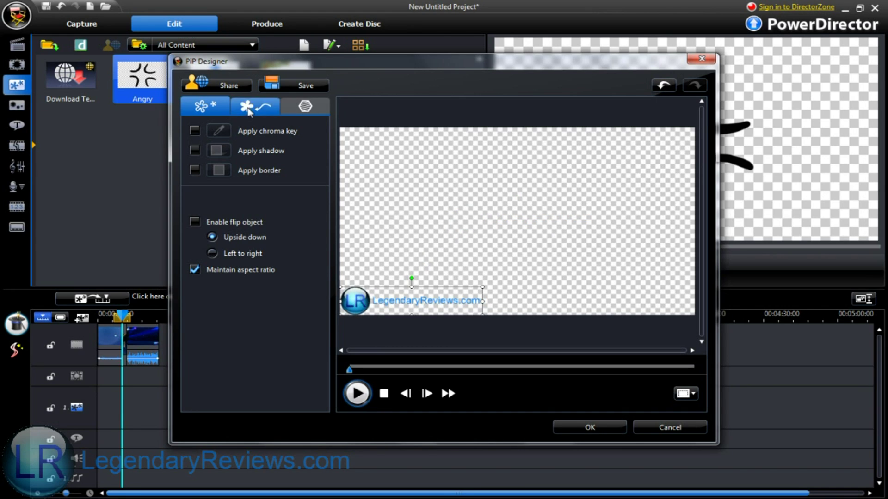
click(250, 111)
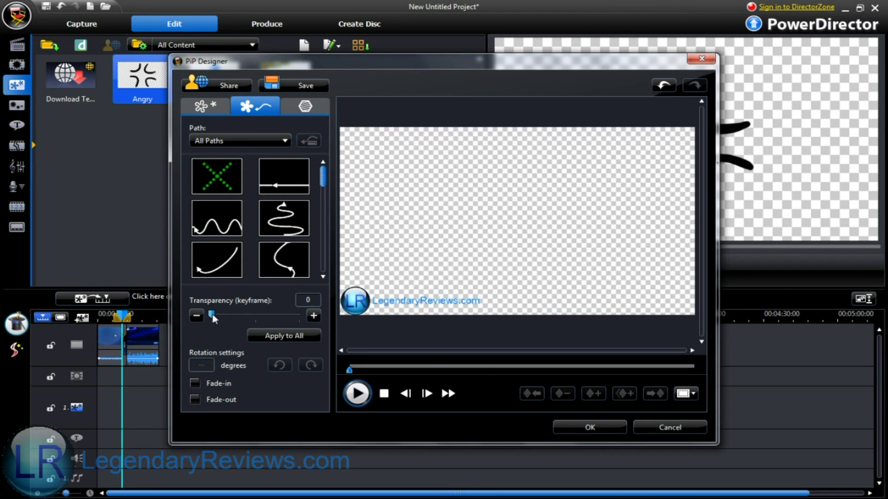
drag(212, 317, 260, 318)
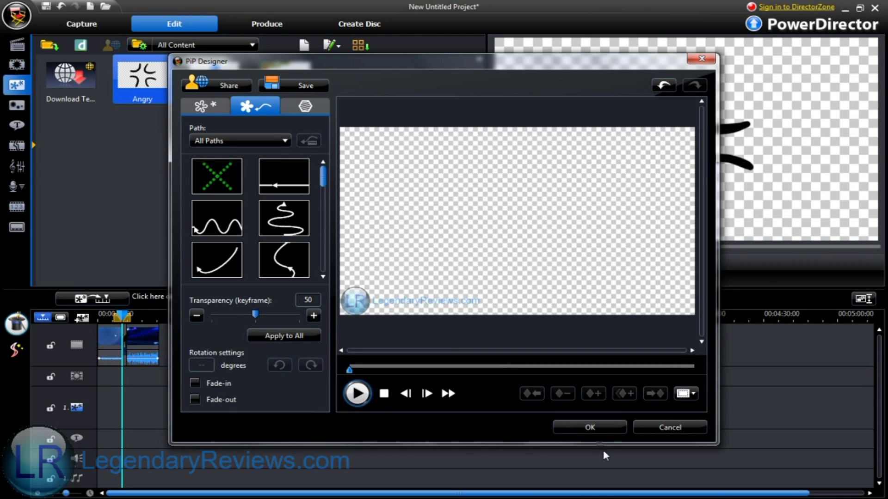
click(591, 428)
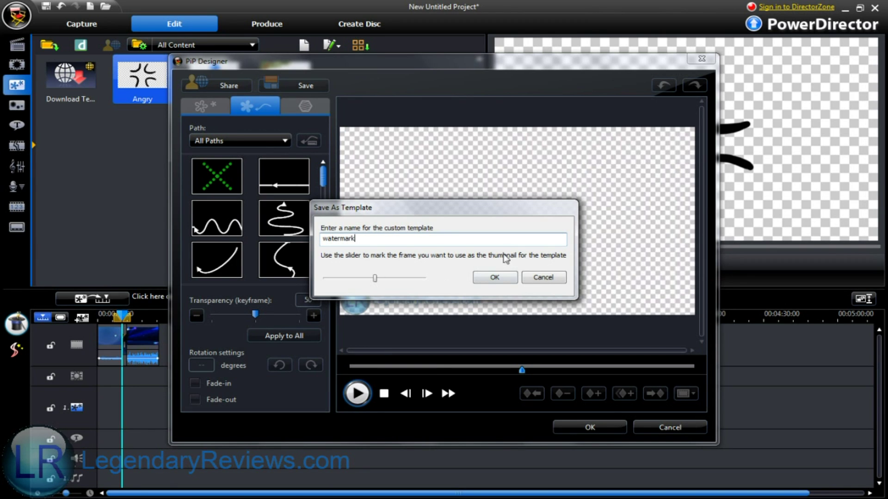
click(493, 277)
click(569, 426)
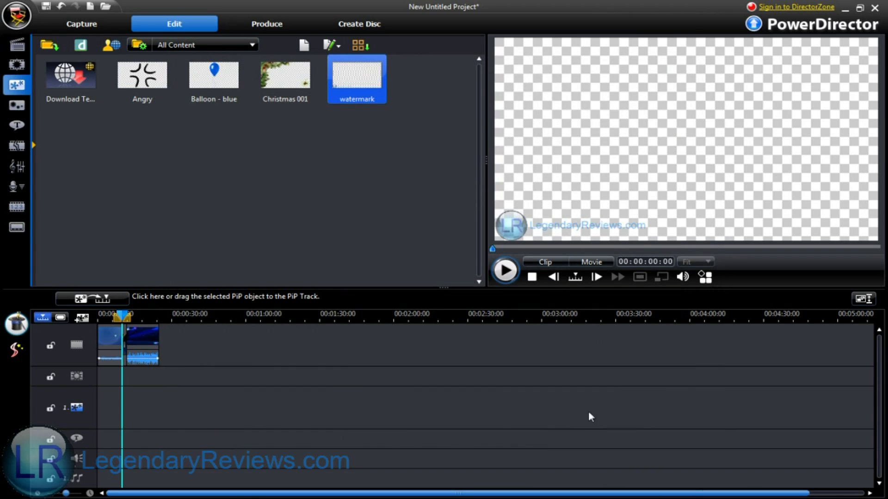
Add the watermark template to the overlay track, starting at 00:00:00:00 and running to 00:00:24:15
right_click(347, 83)
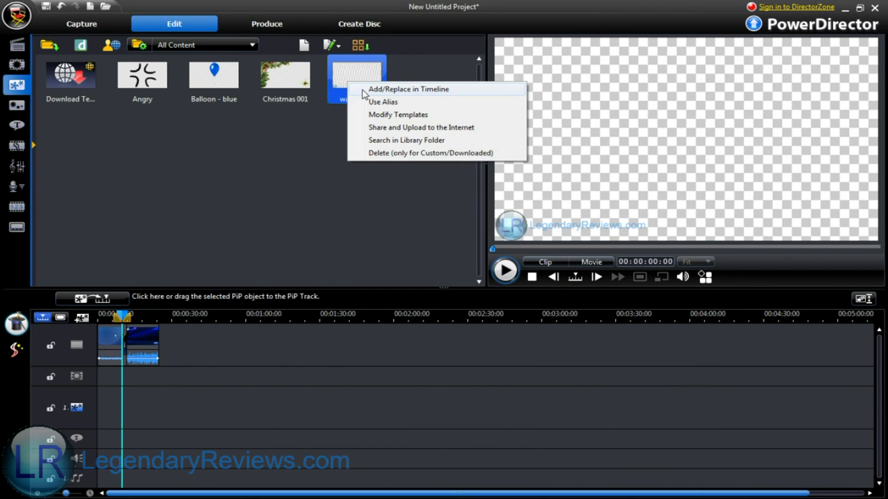
click(362, 89)
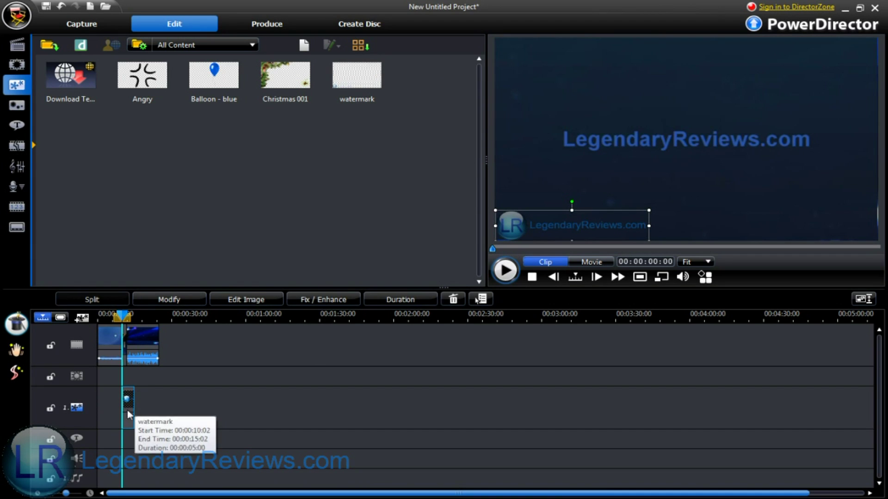
drag(131, 410, 159, 406)
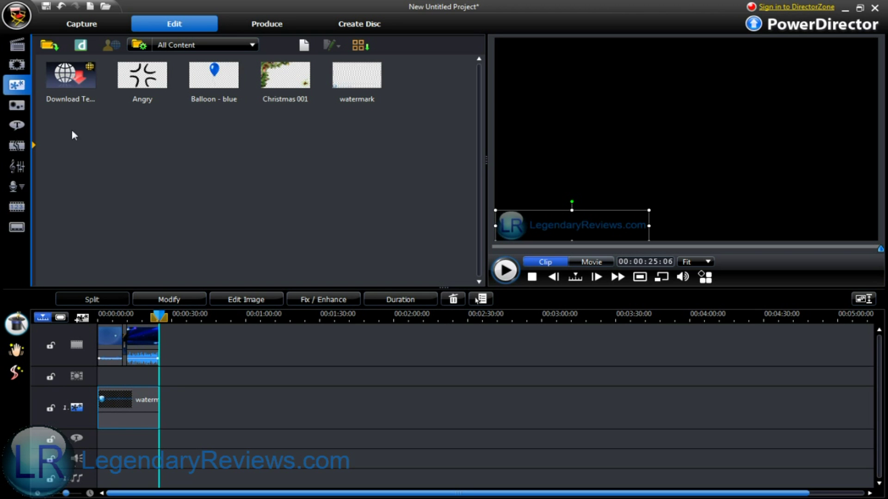
click(16, 69)
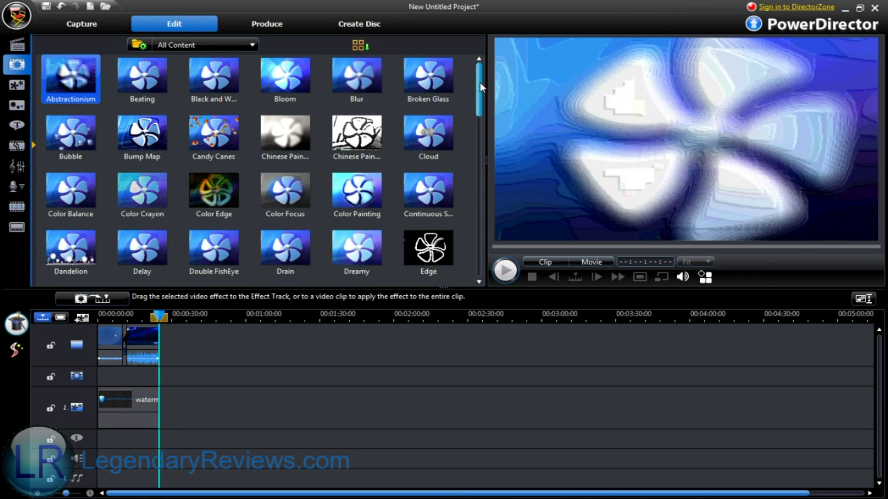
Drop the Tiles effect onto the intro clip (00:00:00:00–00:00:12:00) and preview it
drag(481, 86, 479, 261)
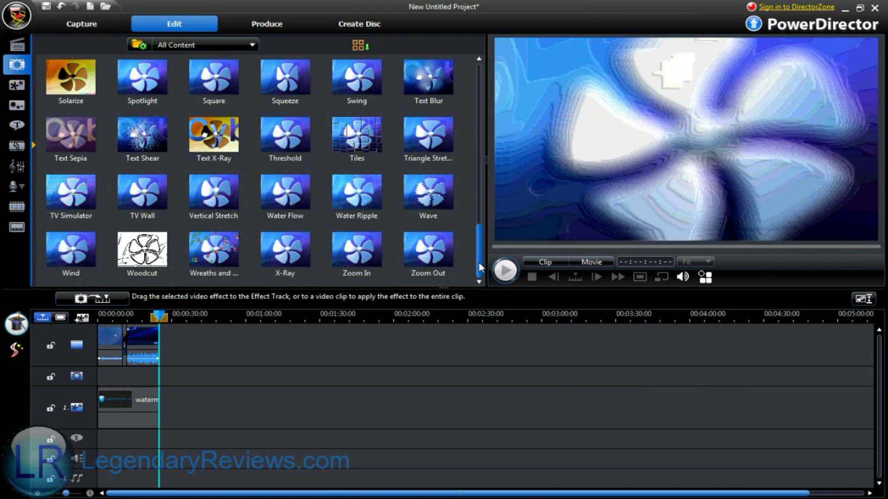
drag(479, 260, 485, 74)
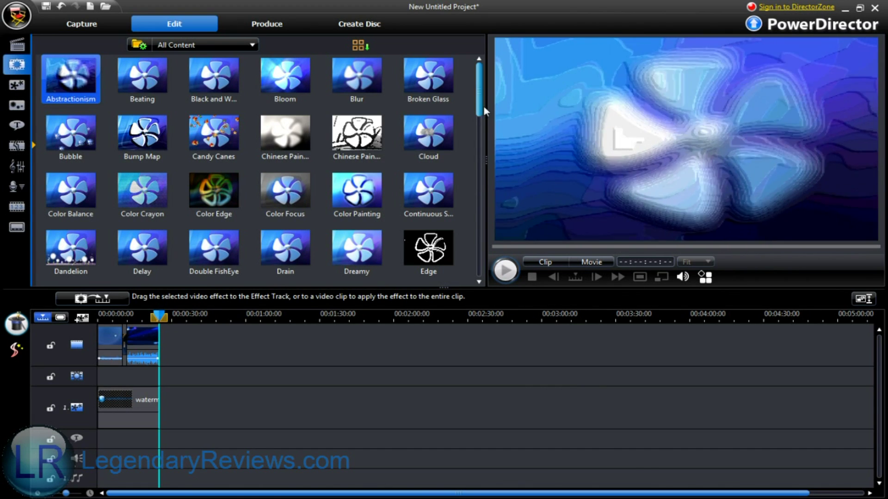
drag(478, 113, 465, 264)
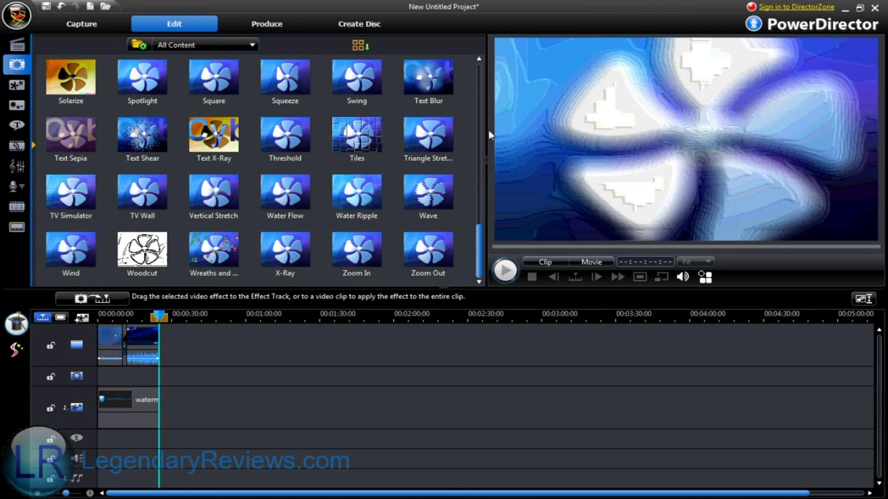
drag(354, 134, 115, 350)
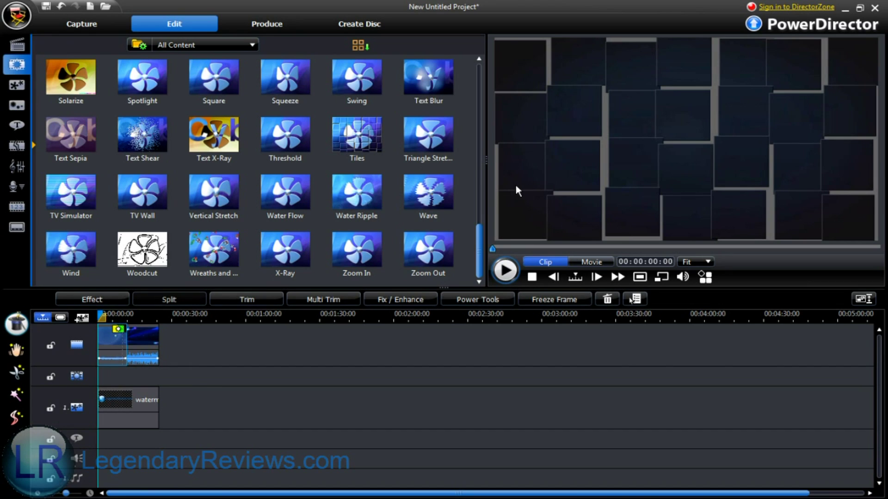
click(506, 272)
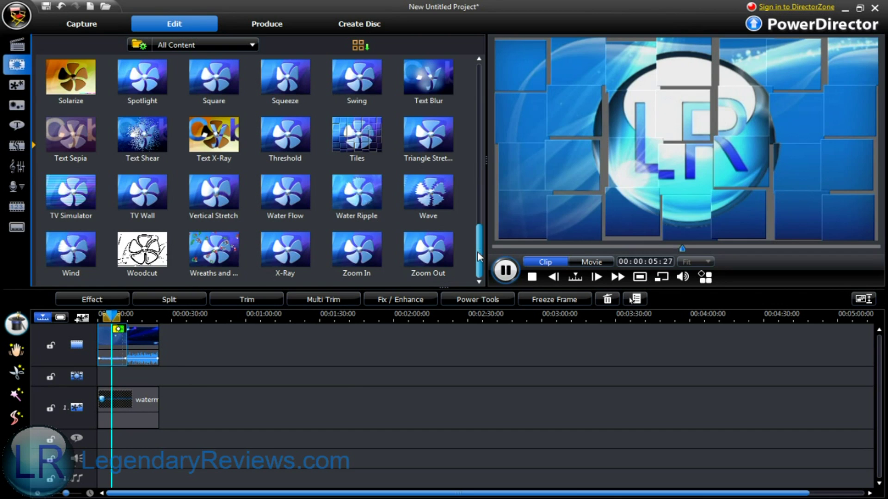
Add the Fog effect to the intro clip, then replay from the start and pause at 00:00:06:23
drag(477, 252, 474, 154)
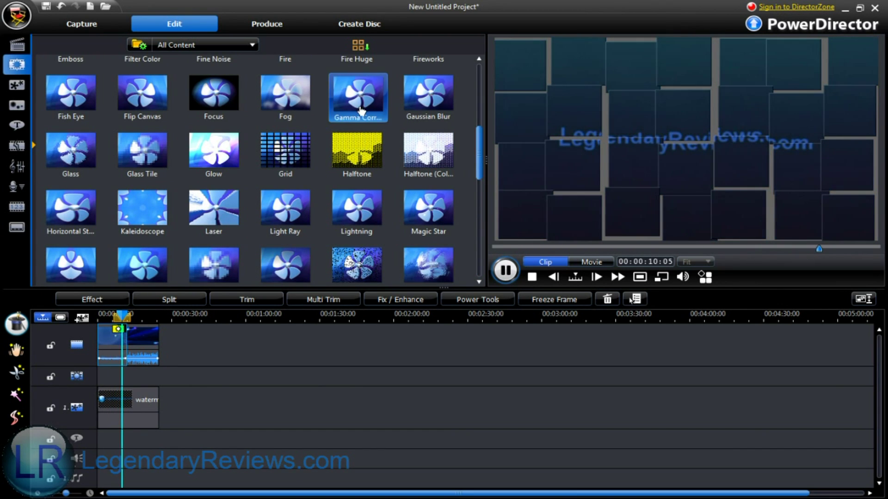
click(289, 104)
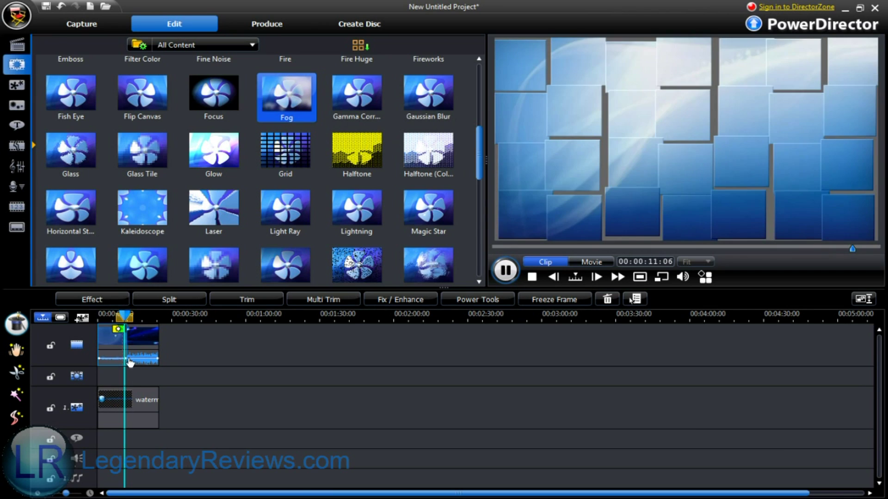
drag(130, 363, 111, 353)
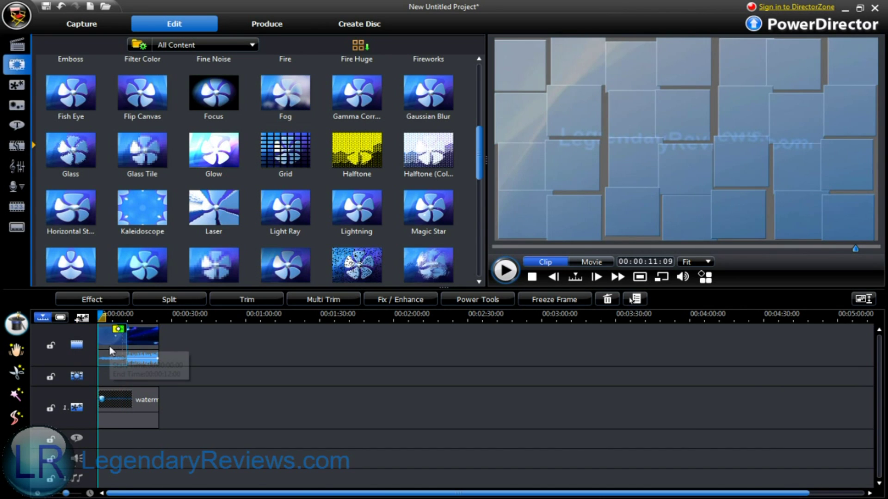
click(409, 468)
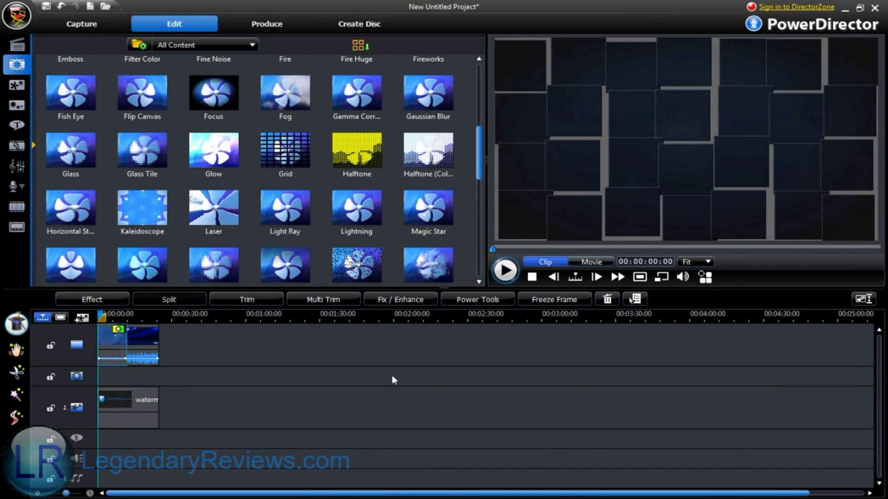
click(504, 272)
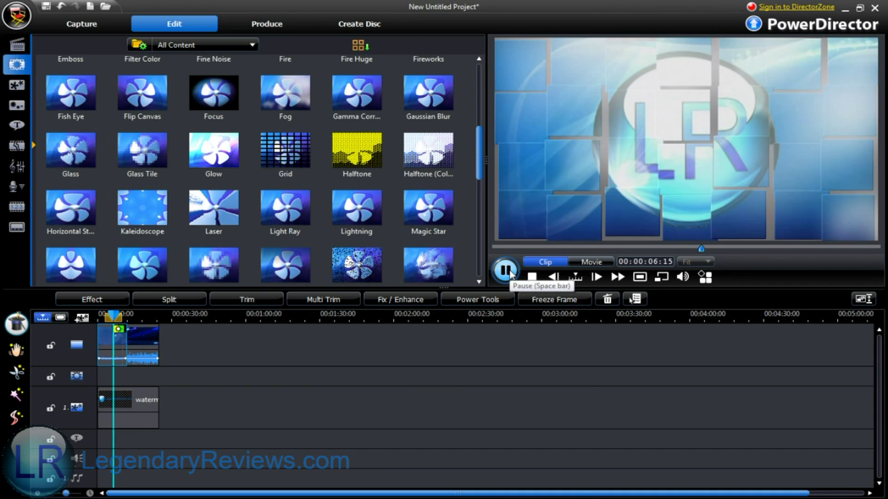
click(505, 271)
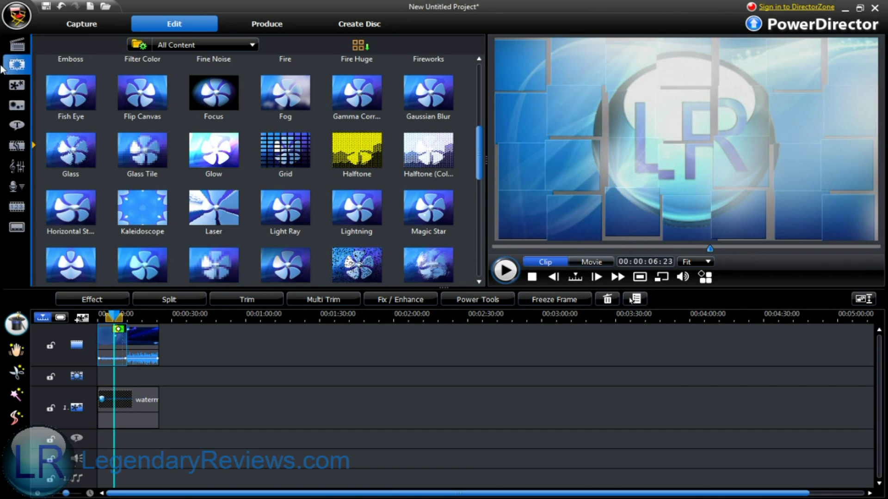
On the Produce page, choose MPEG-2 output with the DVD HQ NTSC profile to Produce.mpg
click(254, 24)
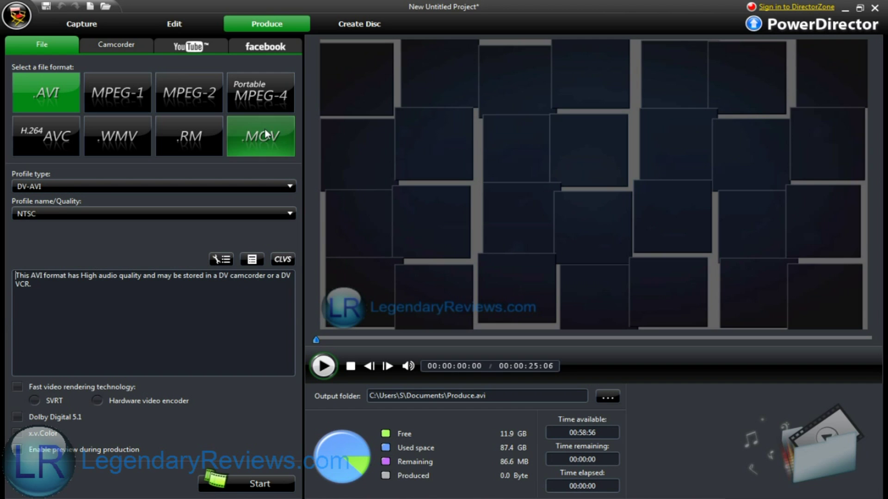
click(205, 92)
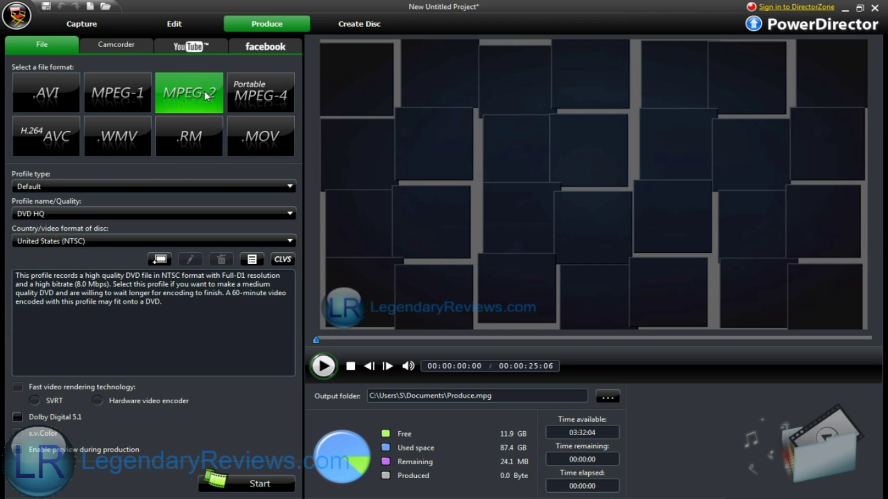
click(201, 214)
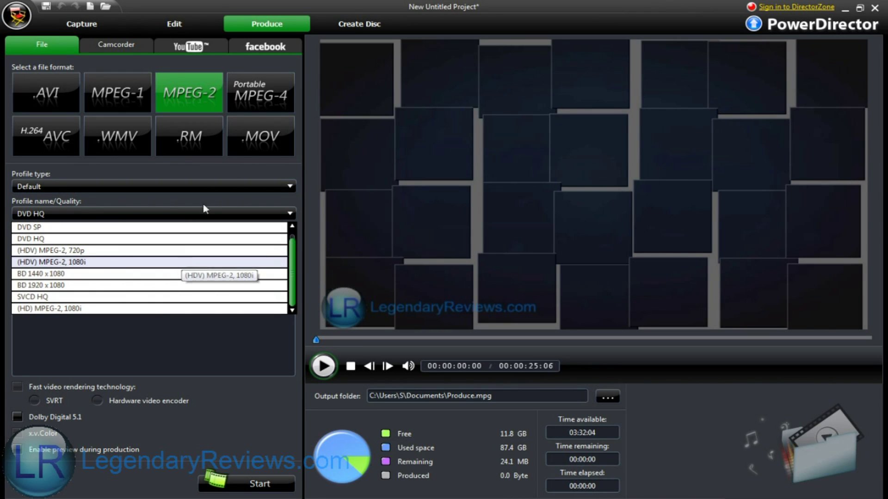
click(257, 155)
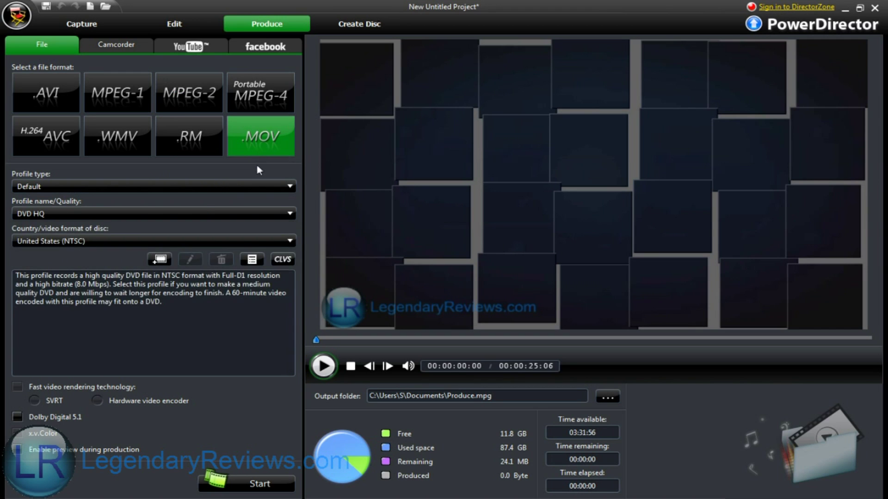
click(189, 92)
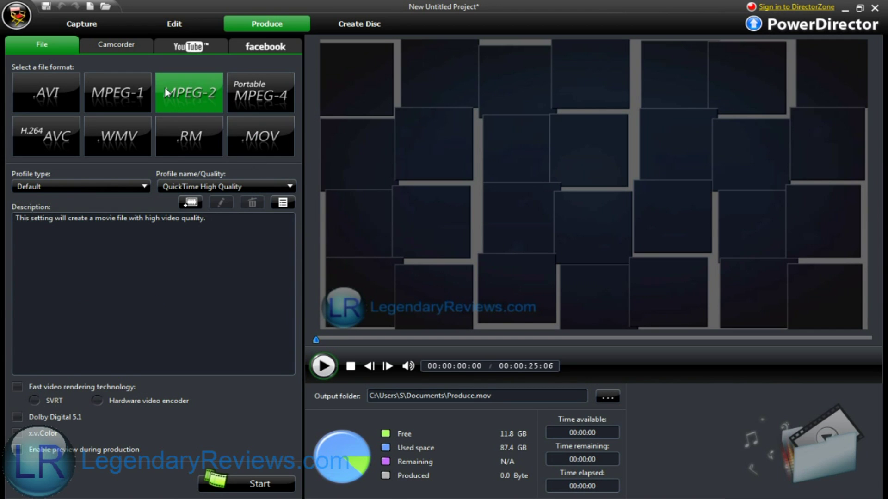